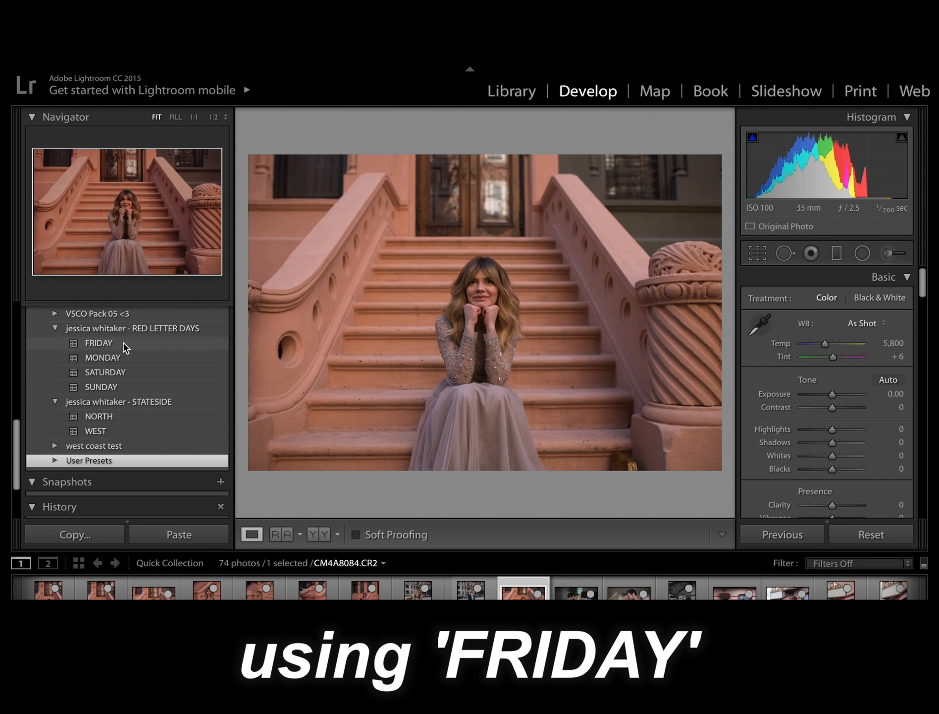
Apply the FRIDAY preset to the staircase portrait and fine-tune it with Blacks +61 and Temp 5,533.
left_click(102, 343)
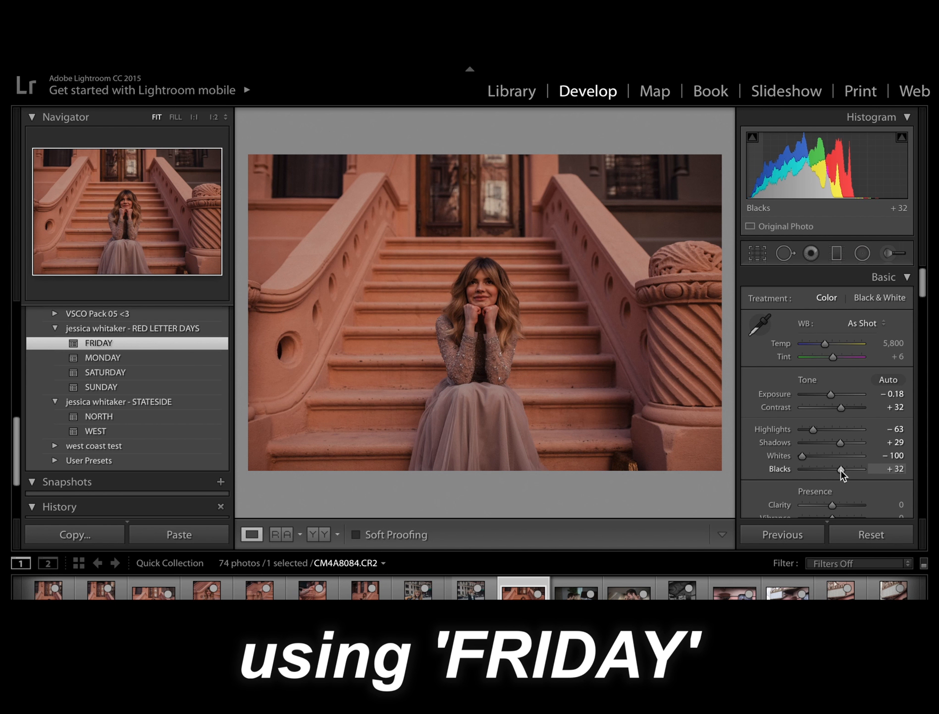
left_click_drag(842, 473, 851, 471)
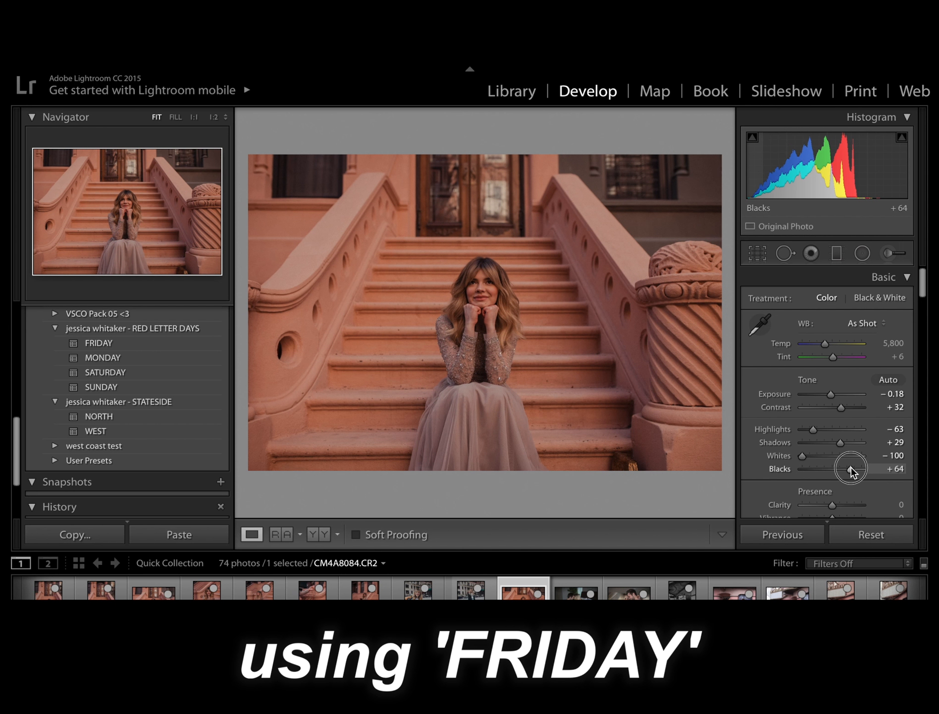
left_click(826, 344)
left_click_drag(826, 343, 825, 343)
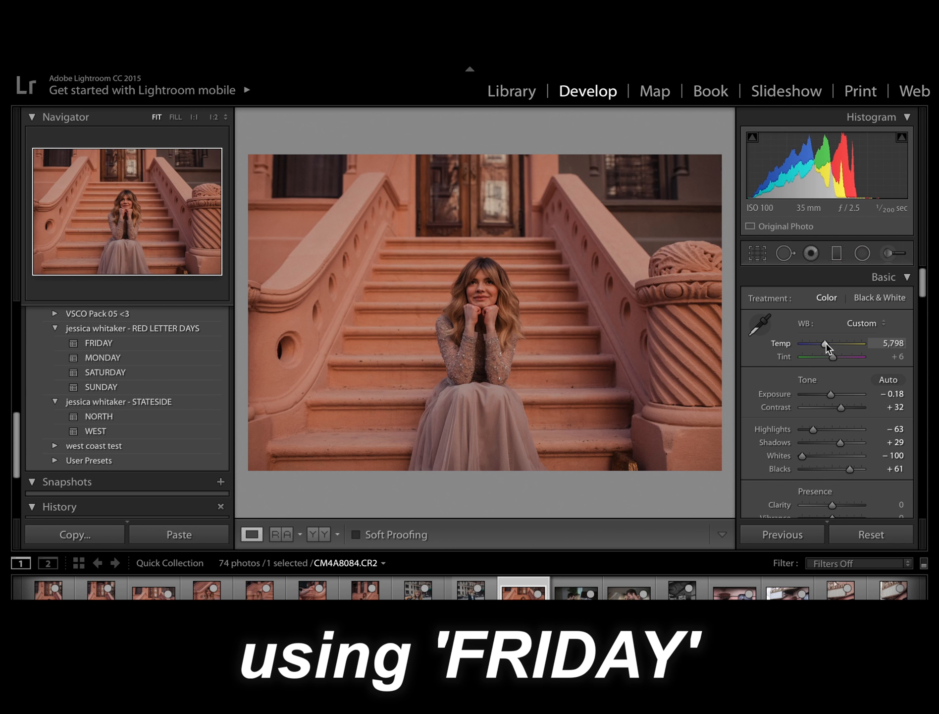
left_click_drag(826, 343, 823, 345)
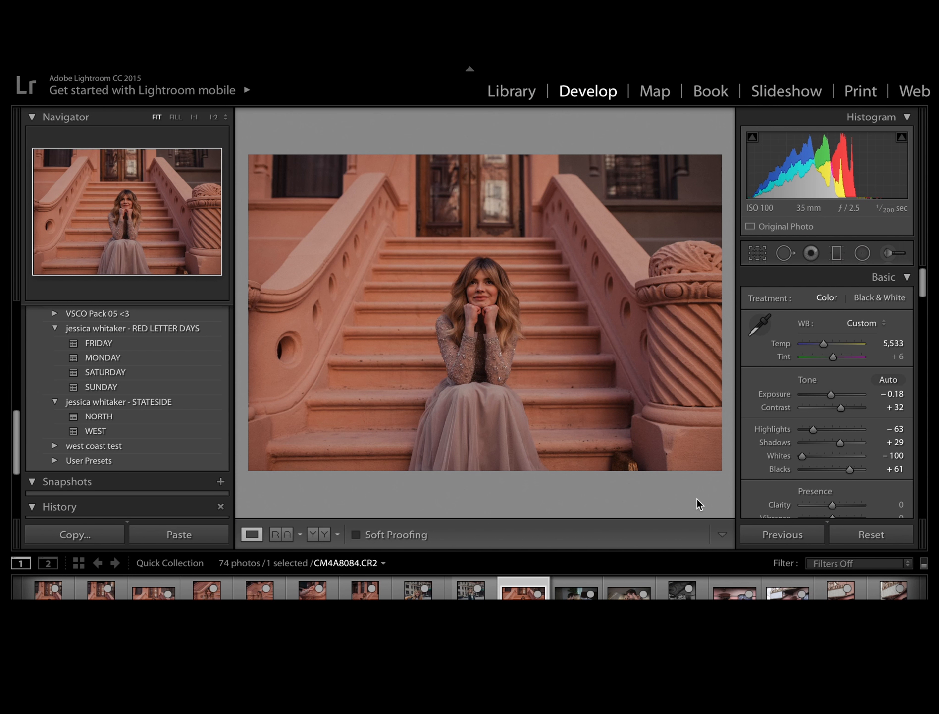
Apply the SUNDAY preset to photo CM4A0306 of the couple on the bed and set Blacks to +82.
key("Right")
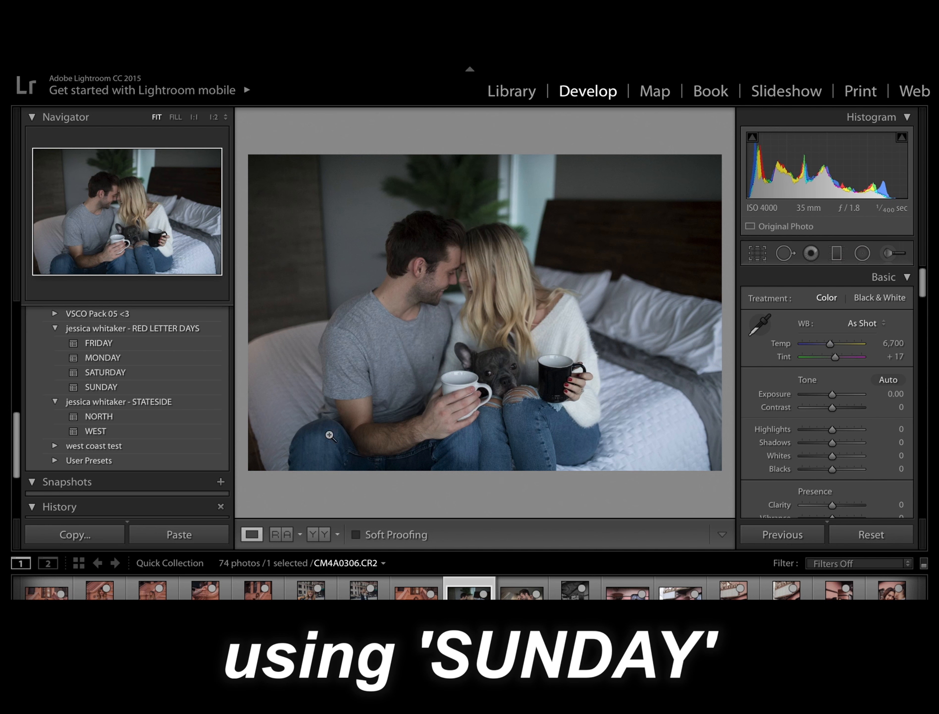
left_click(121, 388)
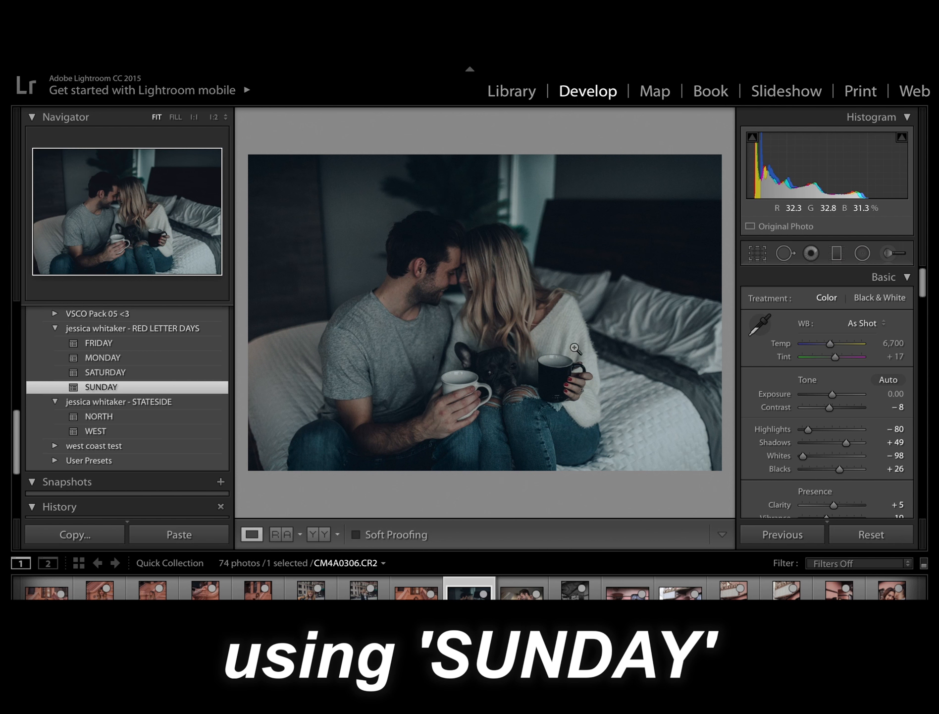
left_click(857, 470)
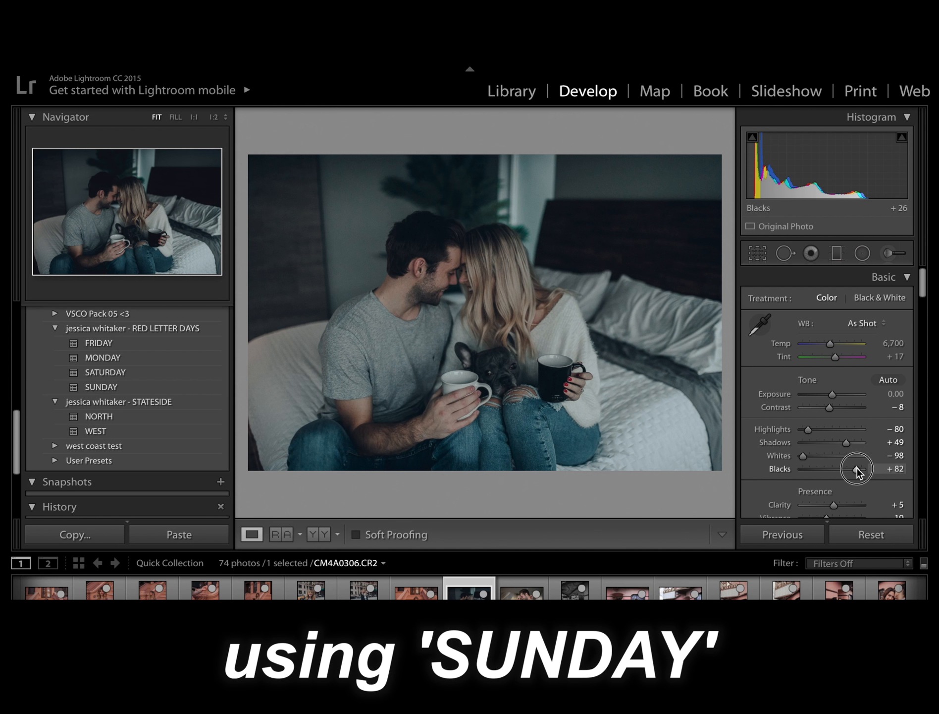
Fine-tune the bed photo with Exposure +0.20, Temp 7,335 and brighter Shadows.
left_click_drag(834, 395, 834, 393)
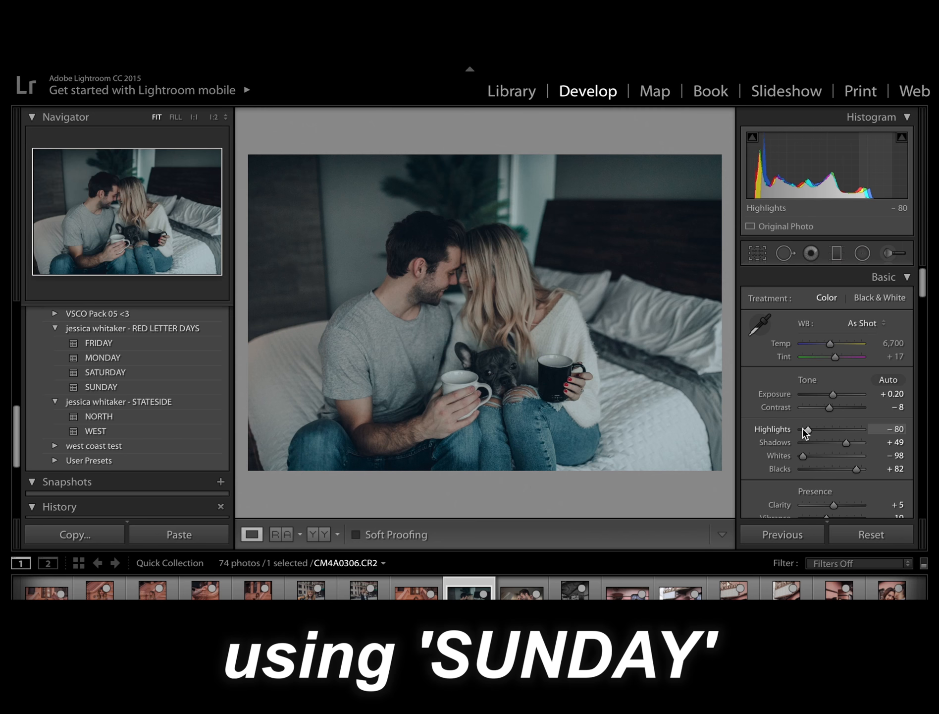
left_click_drag(834, 347, 835, 348)
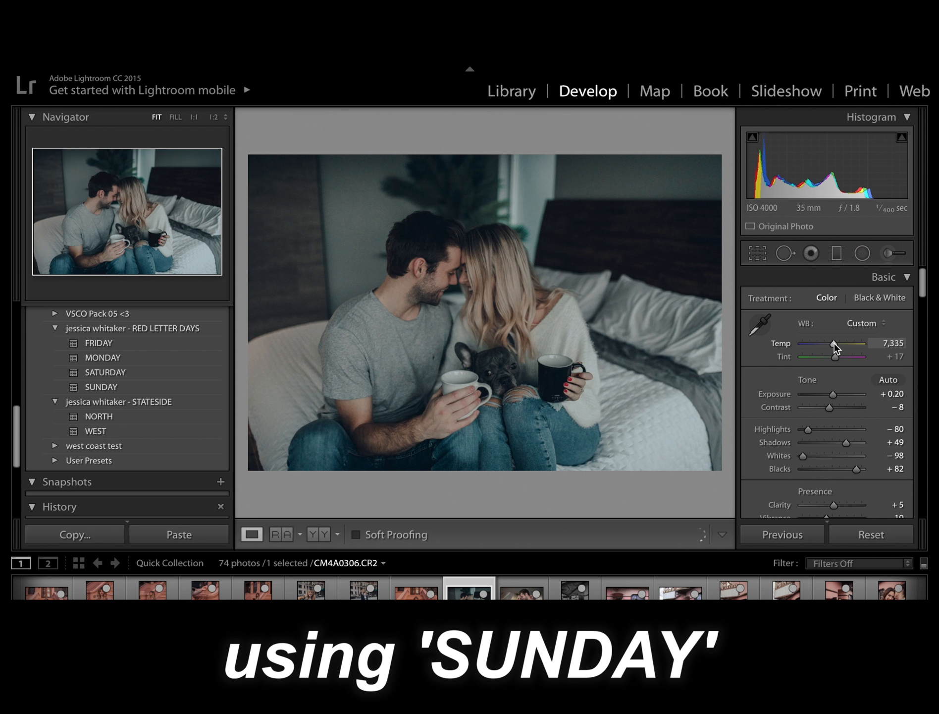
left_click_drag(855, 442, 860, 443)
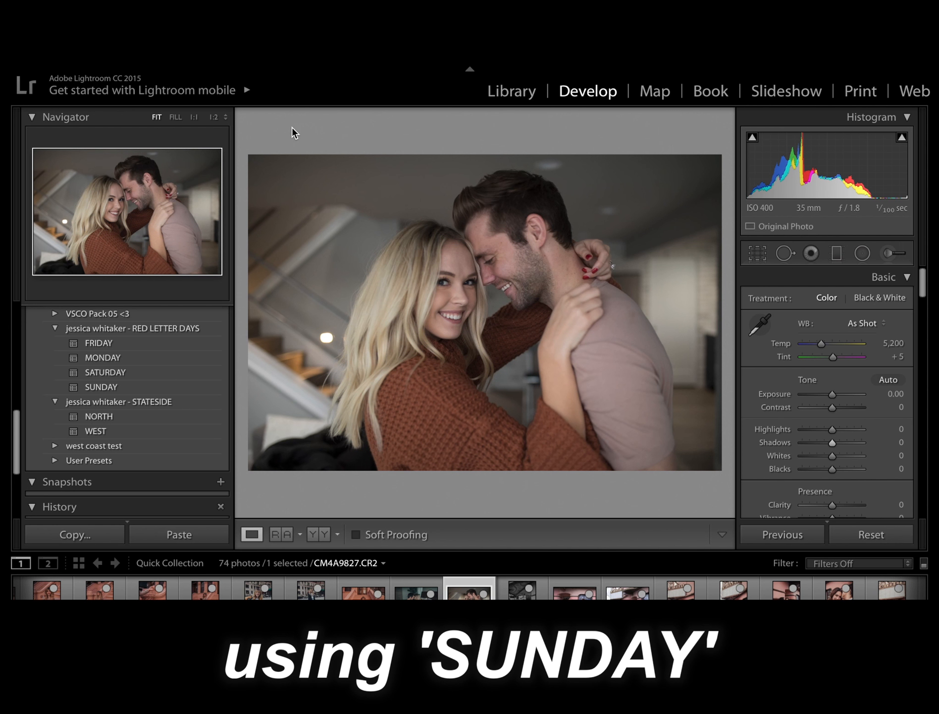
Apply the SUNDAY preset to photo CM4A9827 of the embracing couple and set Blacks to +92.
left_click(119, 386)
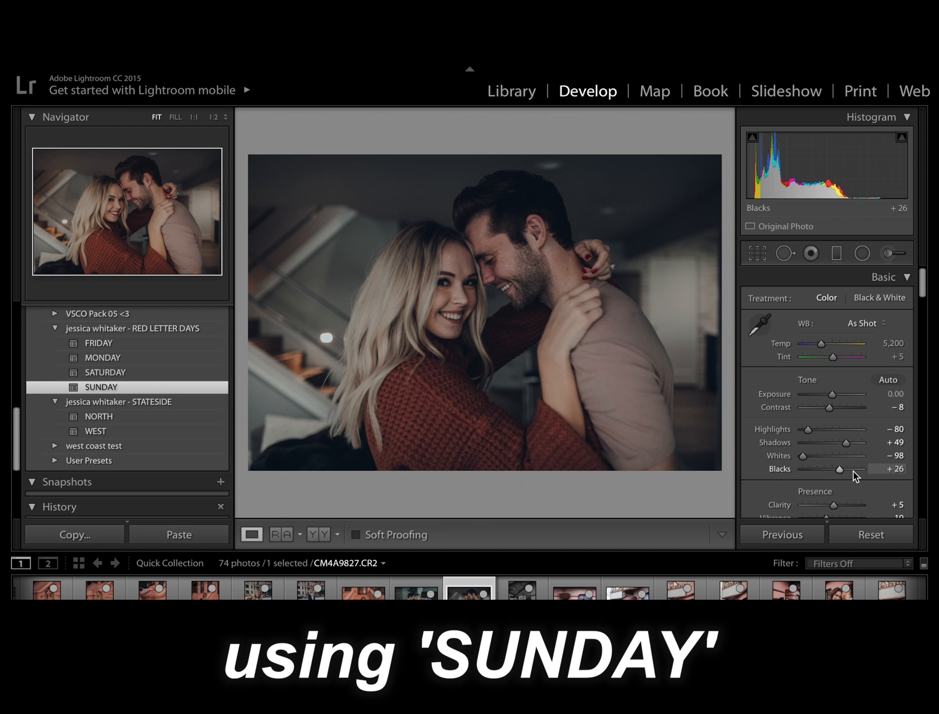
left_click(852, 469)
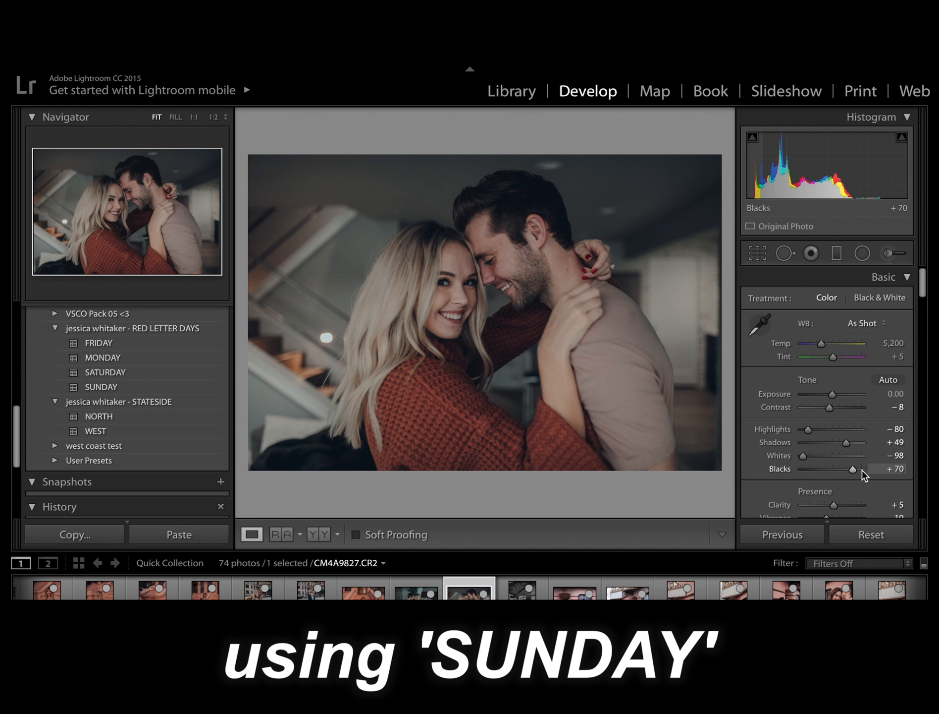
left_click(861, 469)
left_click(859, 469)
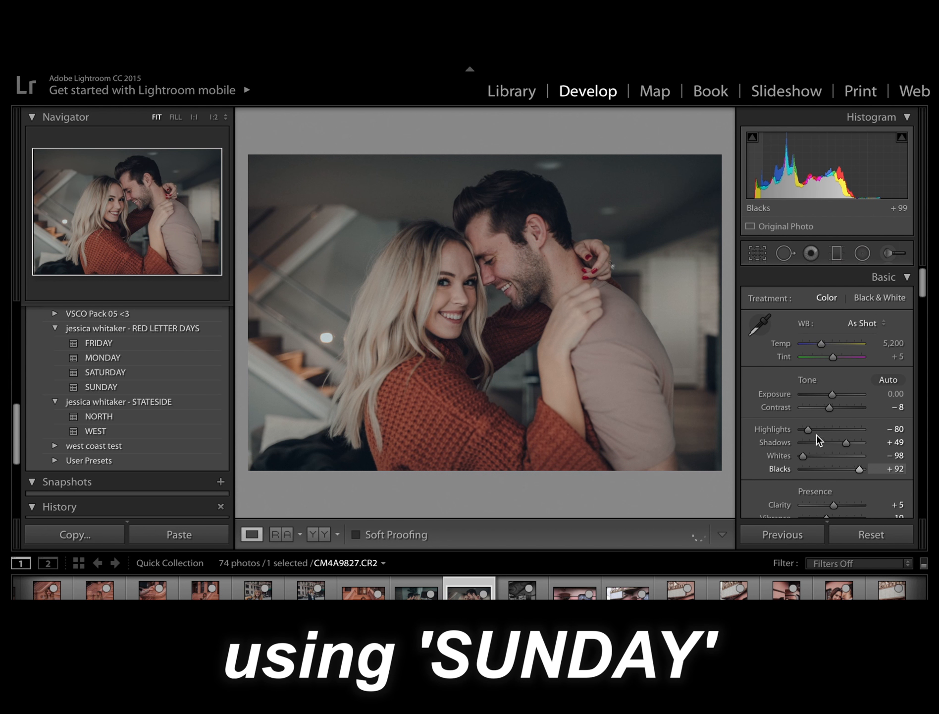
Set Highlights to -98 and Exposure to +0.20 on the embracing couple's photo.
left_click(802, 430)
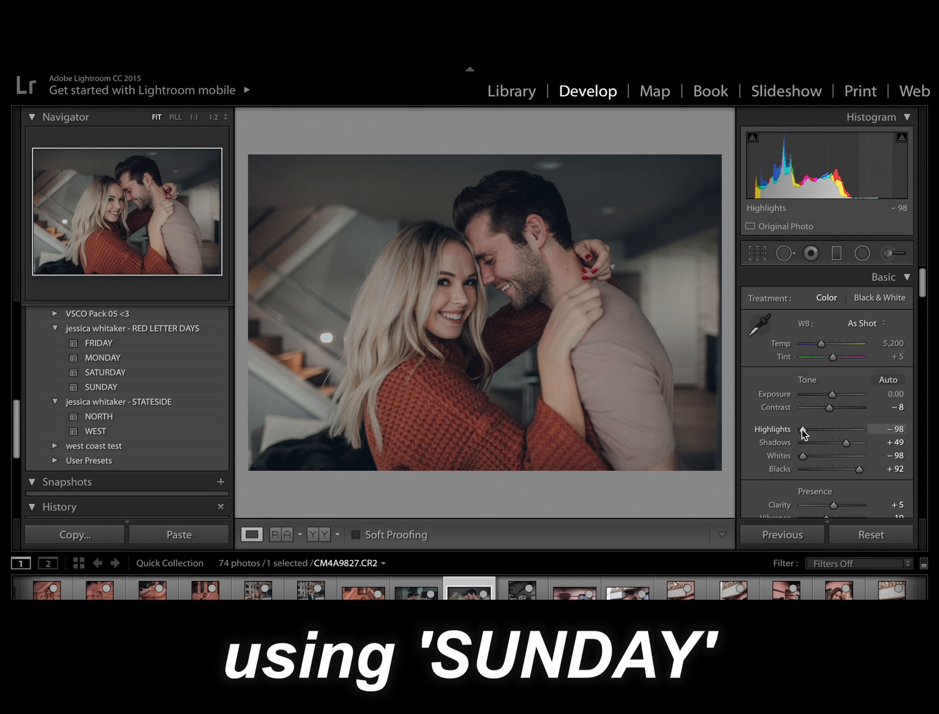
left_click(834, 394)
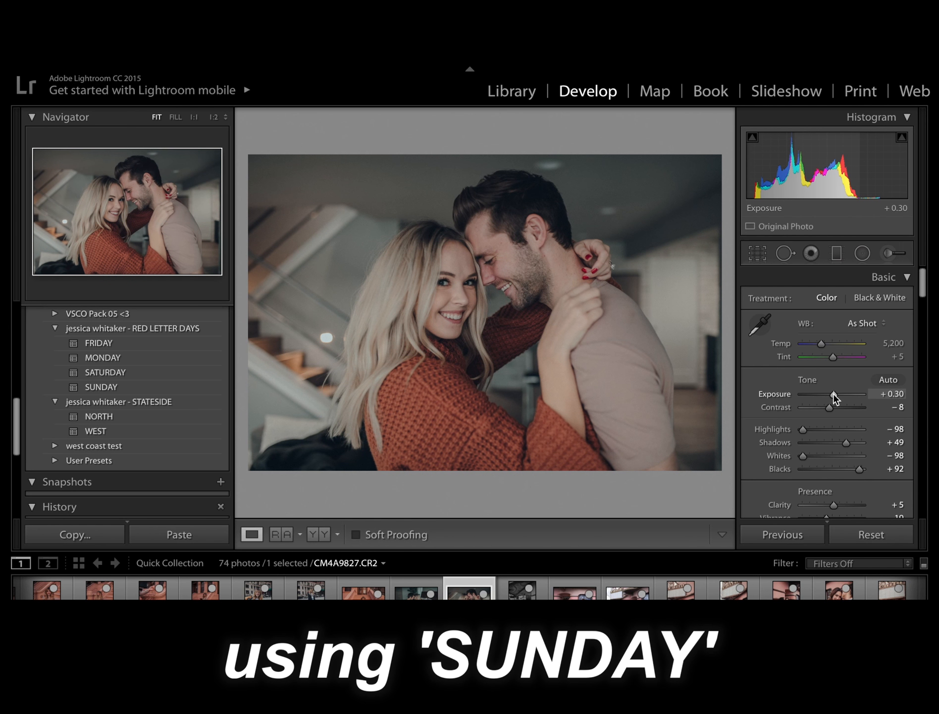
left_click(834, 395)
left_click_drag(835, 395, 834, 395)
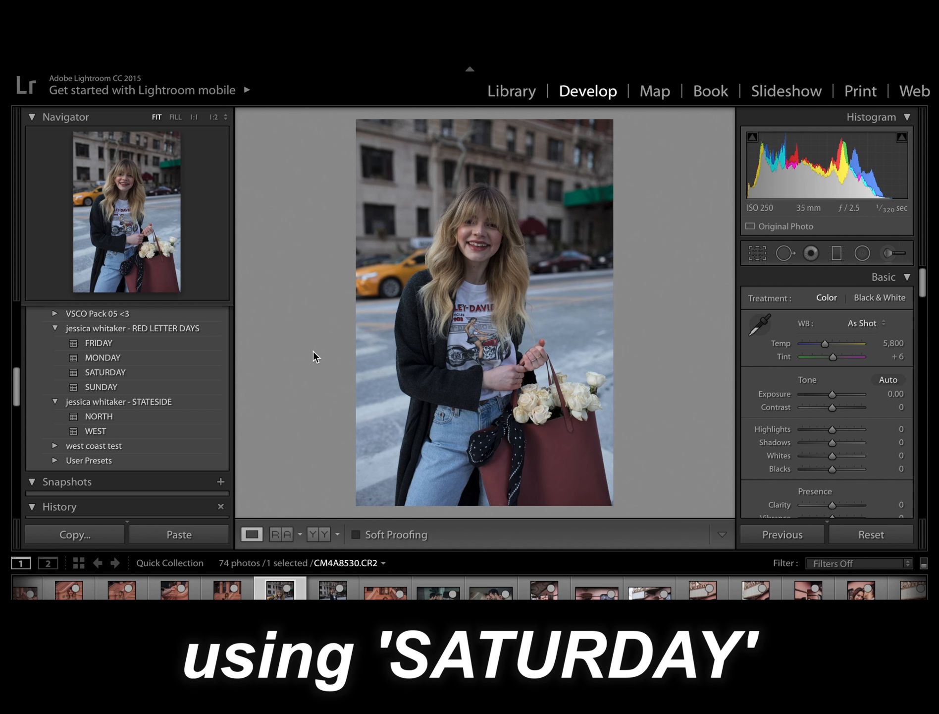
Apply the SATURDAY preset to street portrait CM4A8530 and set Blacks to +96 and Highlights to -64.
left_click(145, 371)
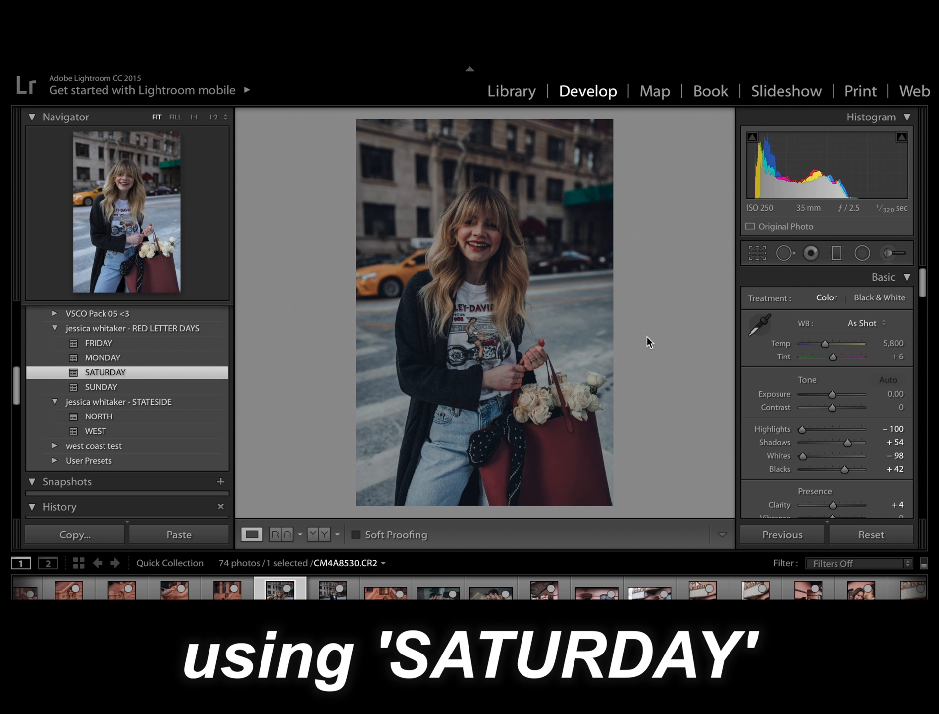
left_click(861, 470)
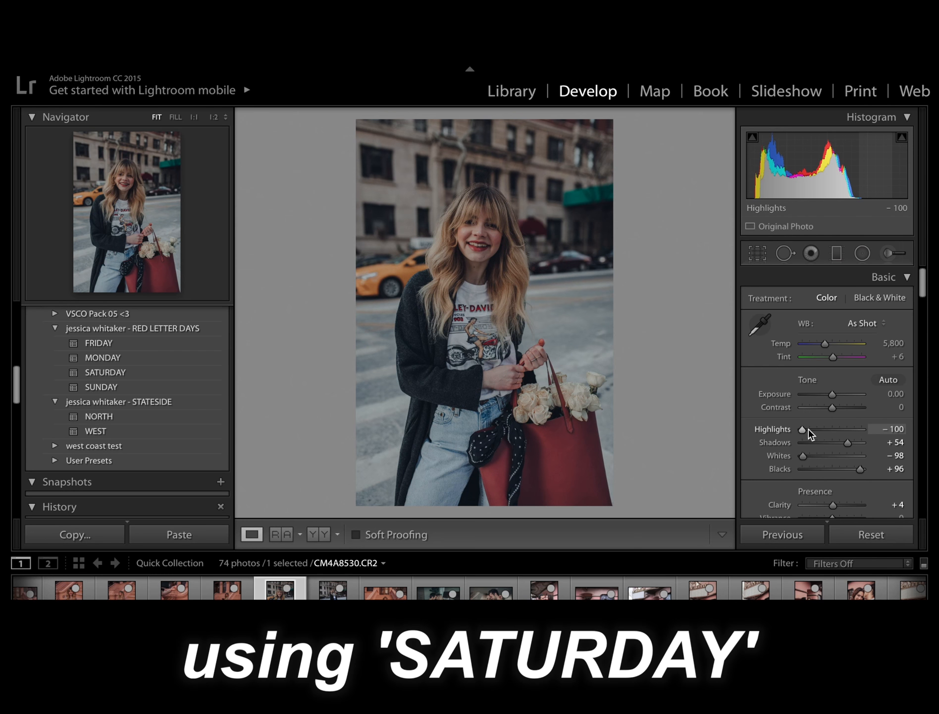
left_click_drag(809, 429, 813, 429)
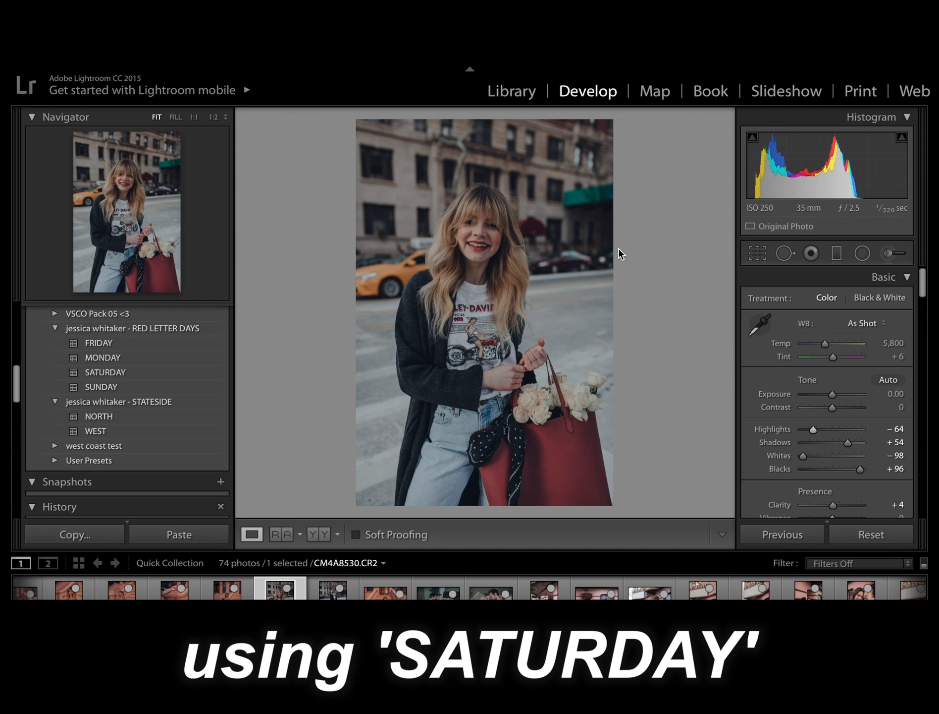
Copy the street portrait's develop settings with the default selection and paste them onto the crosswalk photo CM4A8521.
key("super+shift+c")
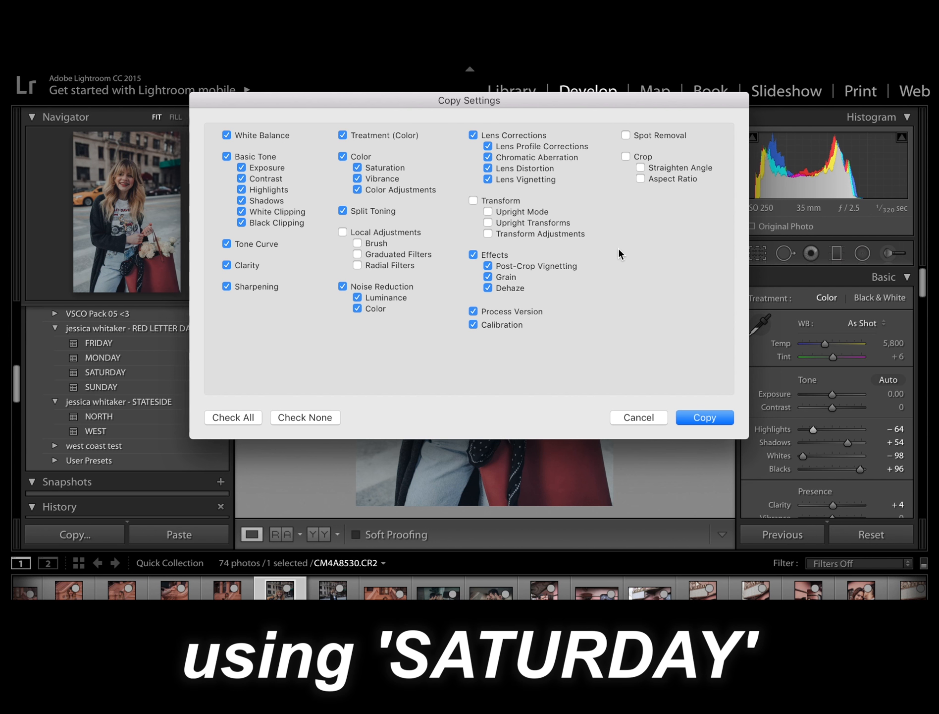
key("Return")
key("Right")
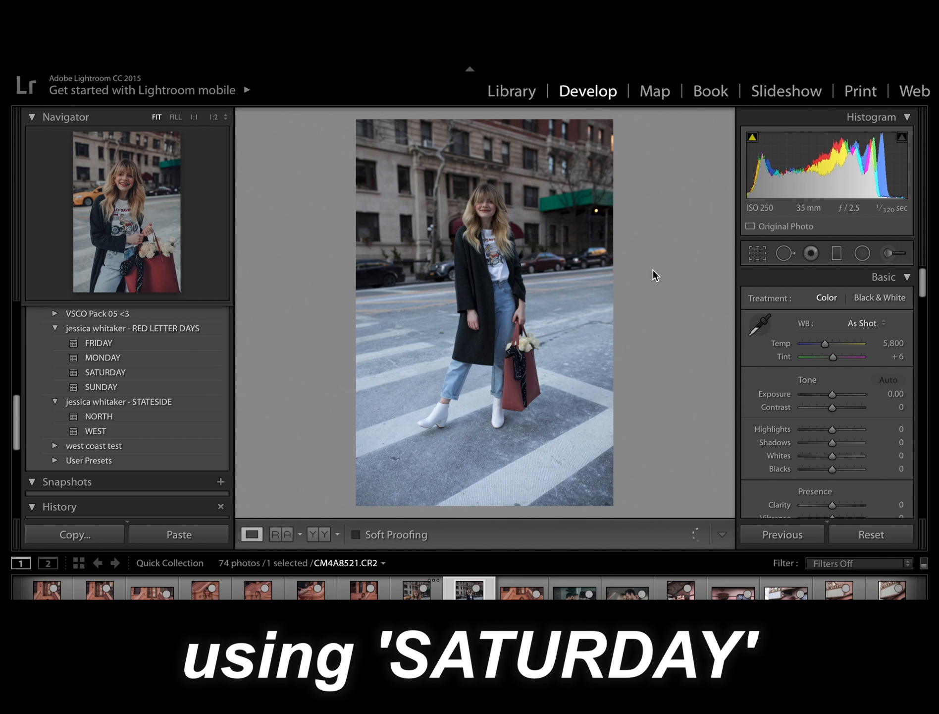
key("super+shift+v")
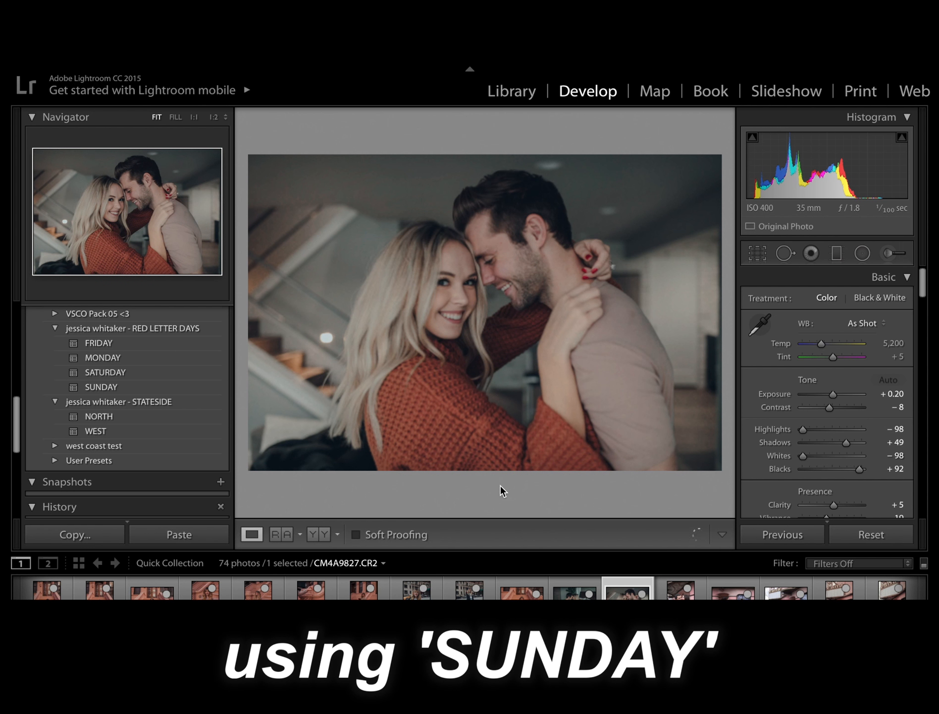
Try the SATURDAY preset with Blacks +97, followed by the FRIDAY preset with Blacks +62, on the embracing couple's photo.
left_click(161, 375)
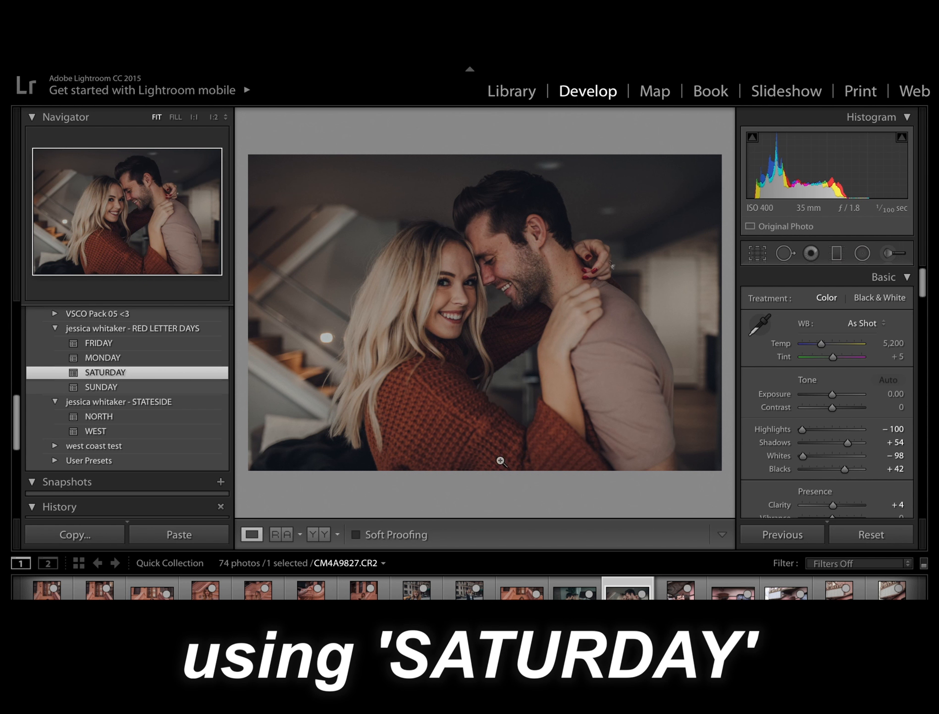
left_click(860, 469)
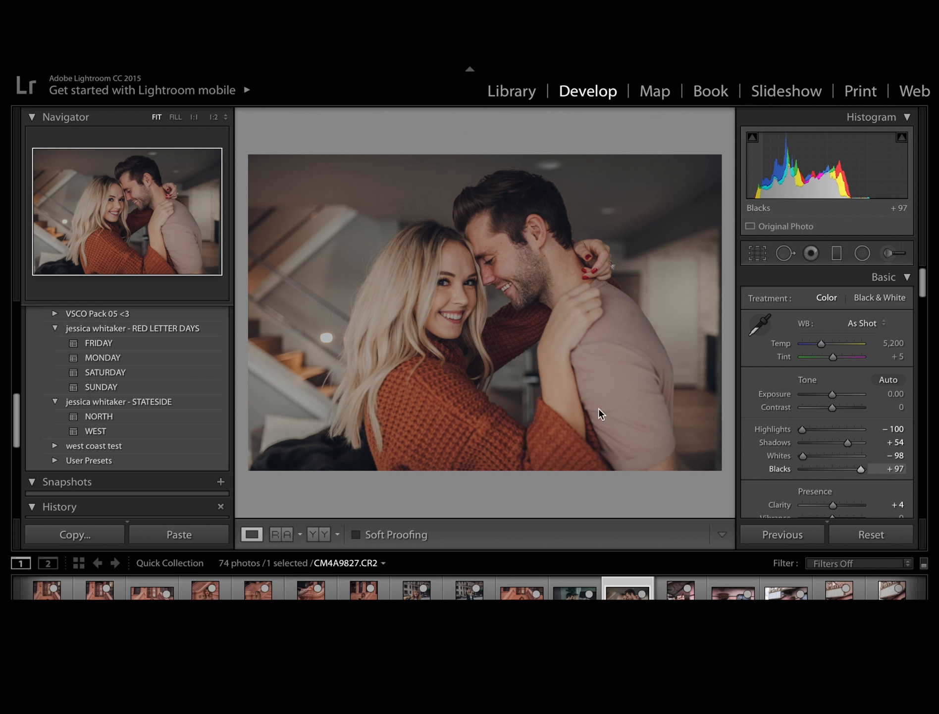
left_click(121, 344)
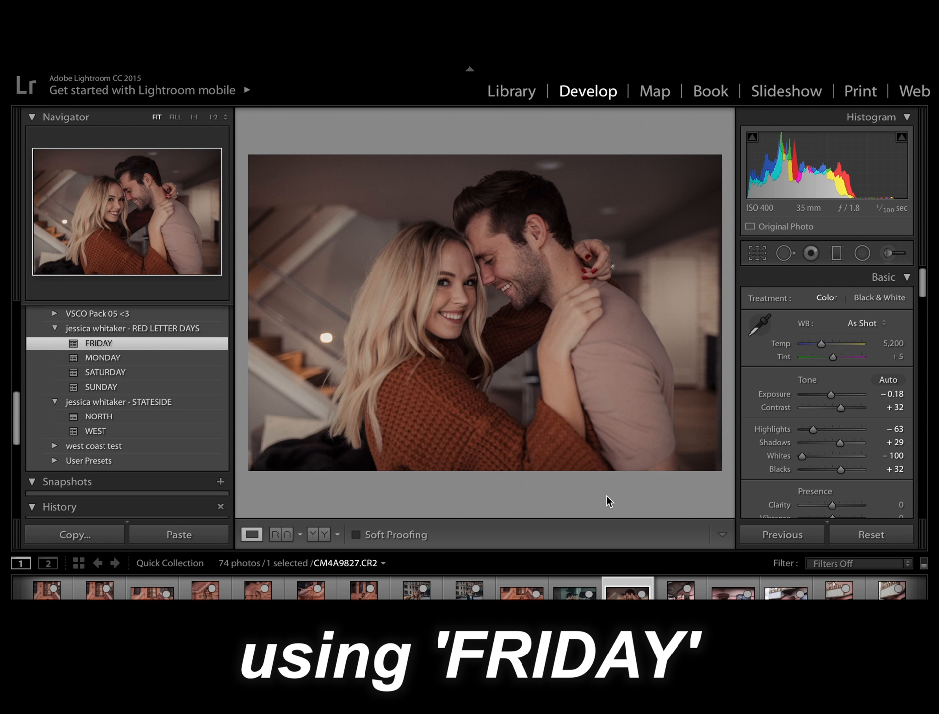
left_click_drag(852, 470, 850, 470)
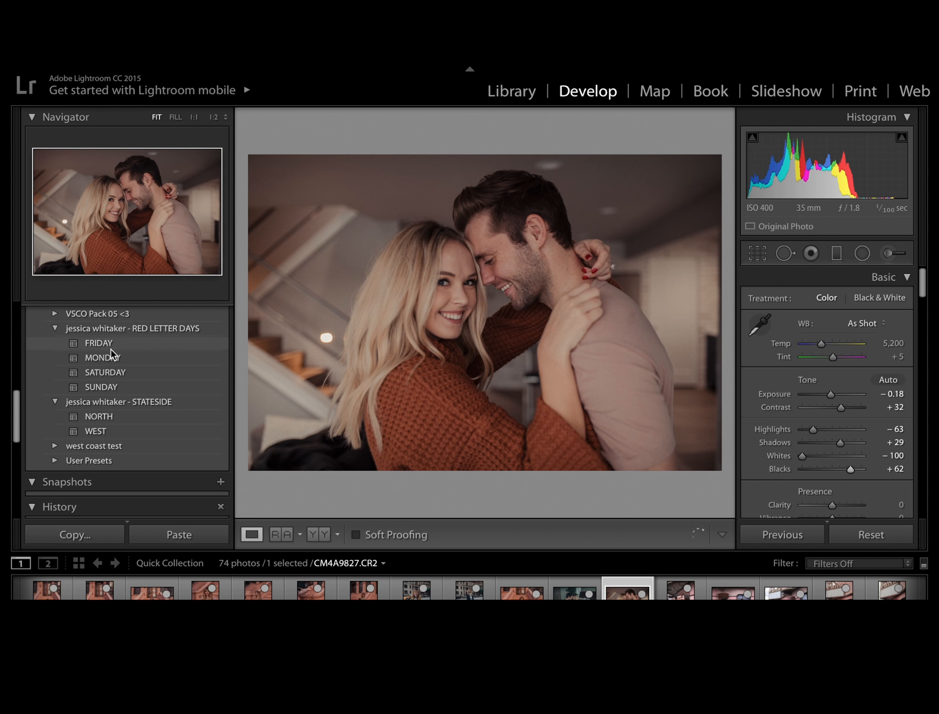
Apply the black-and-white MONDAY preset to the embracing couple's photo and raise its Blacks.
left_click(124, 359)
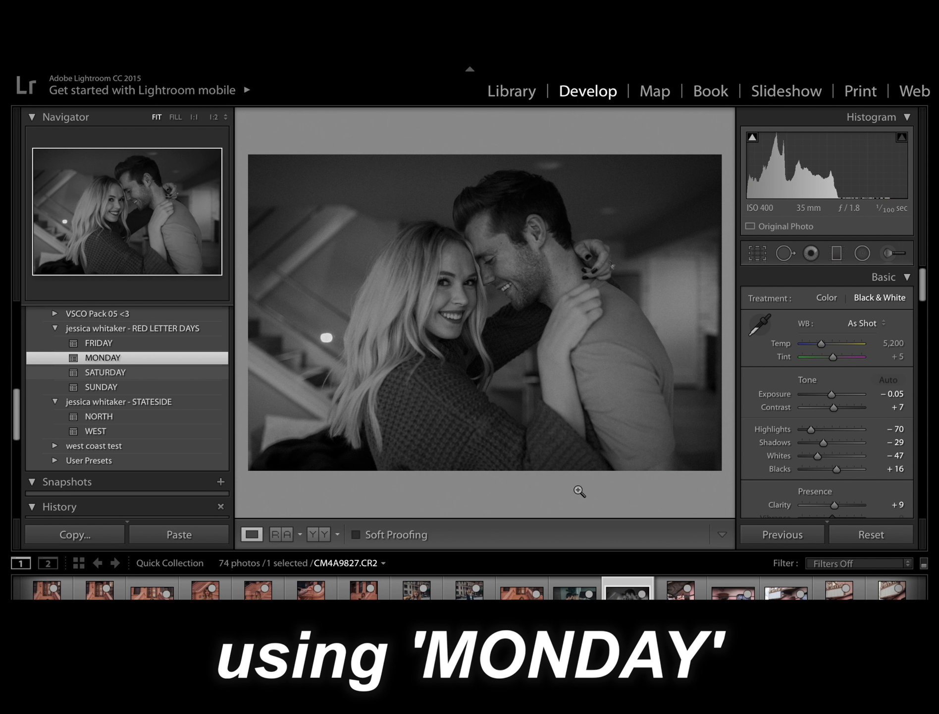
left_click(847, 473)
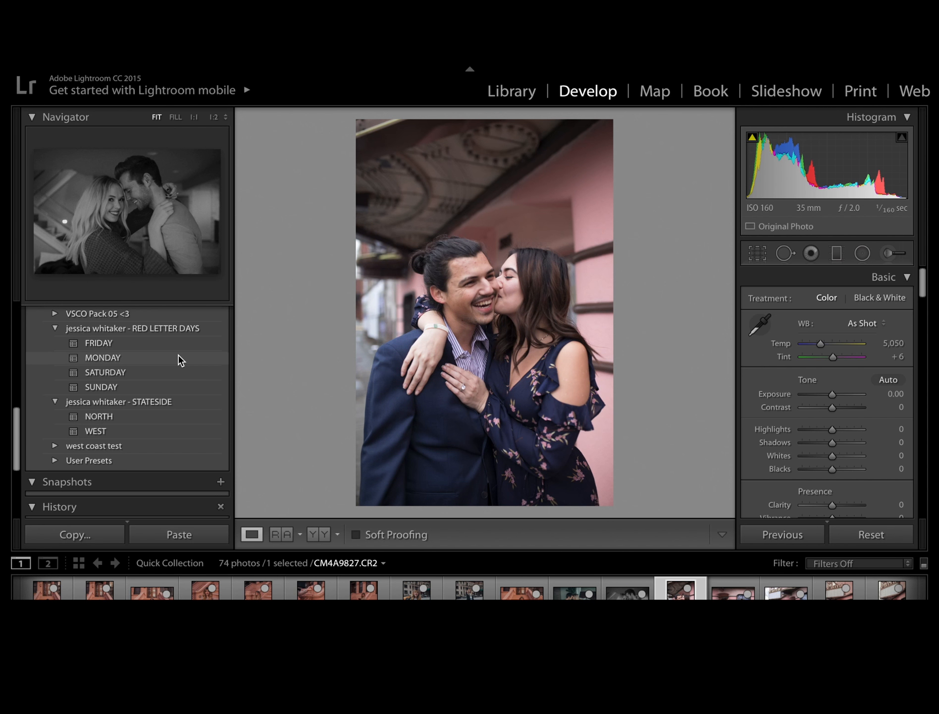
Apply the MONDAY preset to the vertical photo of the woman kissing the man's cheek and raise its Blacks.
left_click(134, 361)
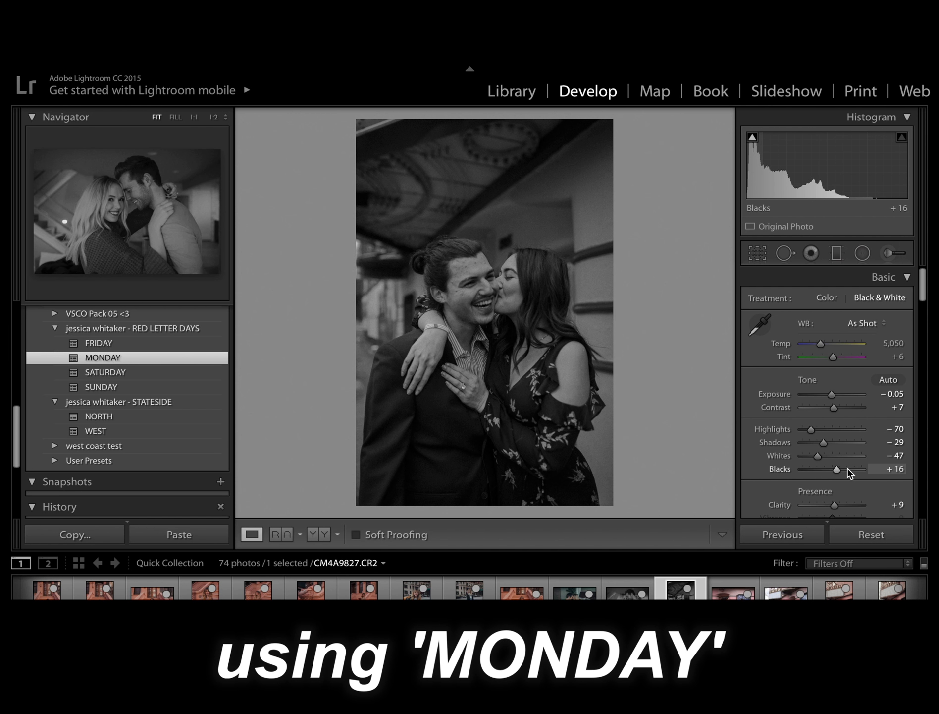
left_click(848, 470)
left_click_drag(847, 471, 850, 471)
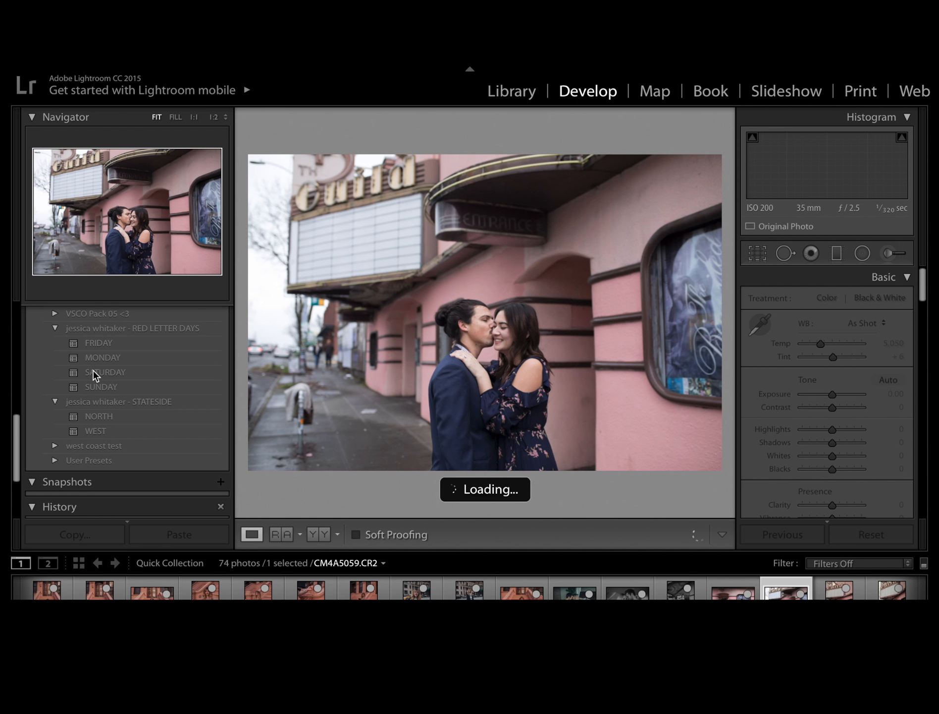
Try the FRIDAY preset on photo CM4A5059 of the couple outside the Guild theater and replace it with SATURDAY.
left_click(133, 344)
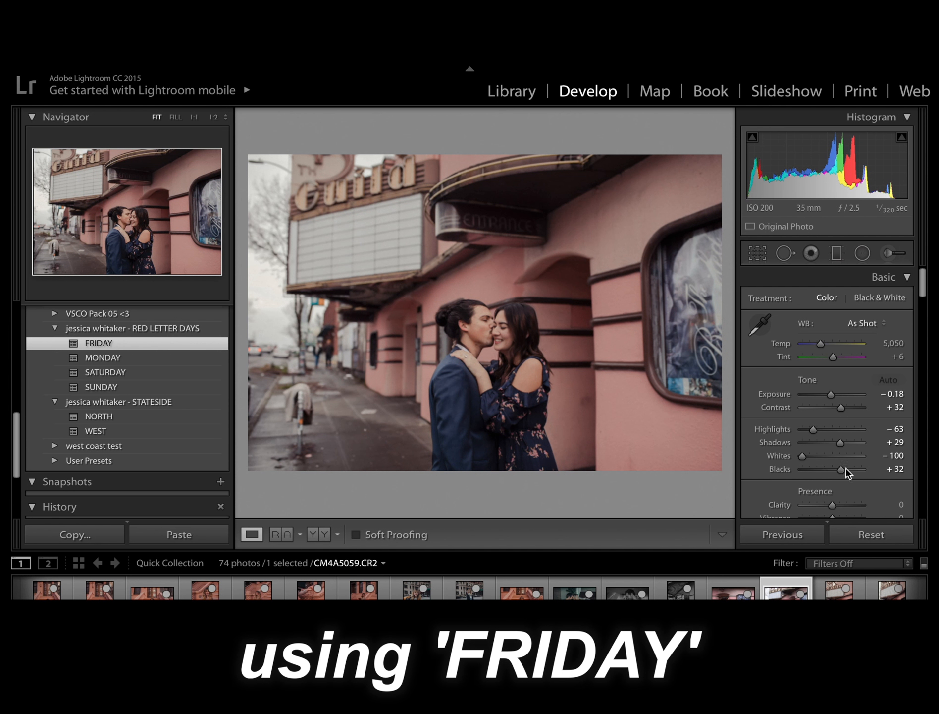
left_click(158, 373)
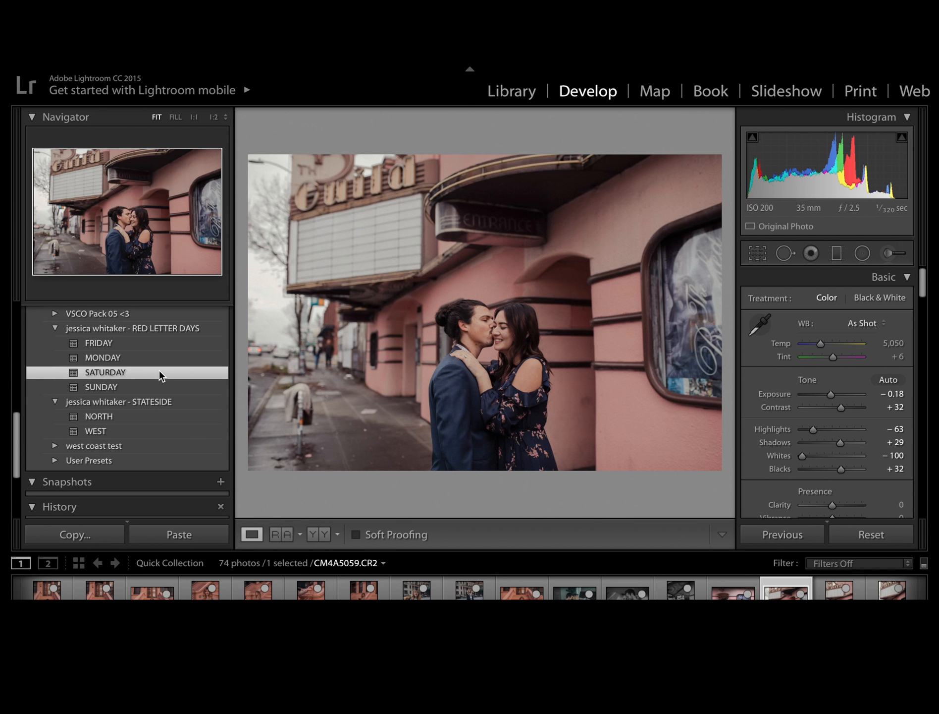